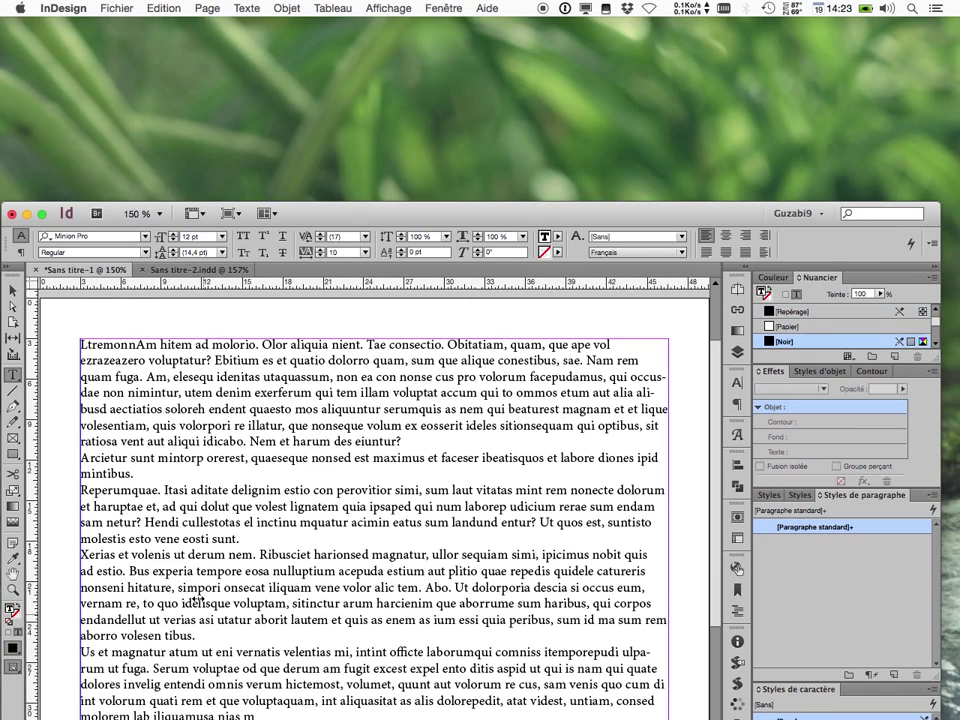
Step: Insert a capital V directly after the A of "LtremonnAm" in the first line of text
drag(90, 353, 335, 388)
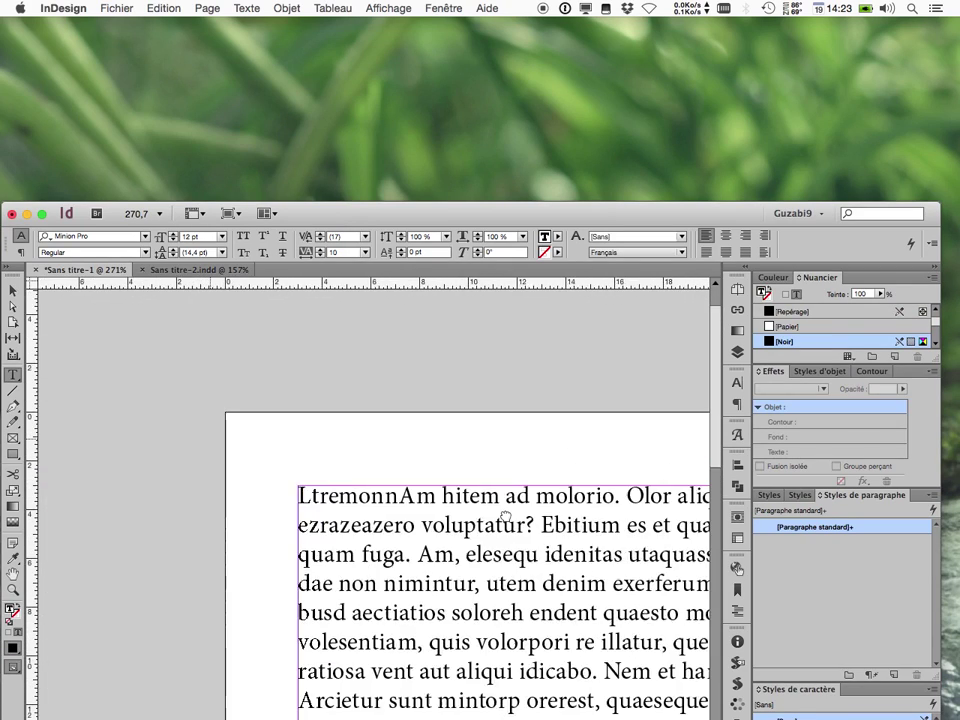
scroll(473, 515, down, 3)
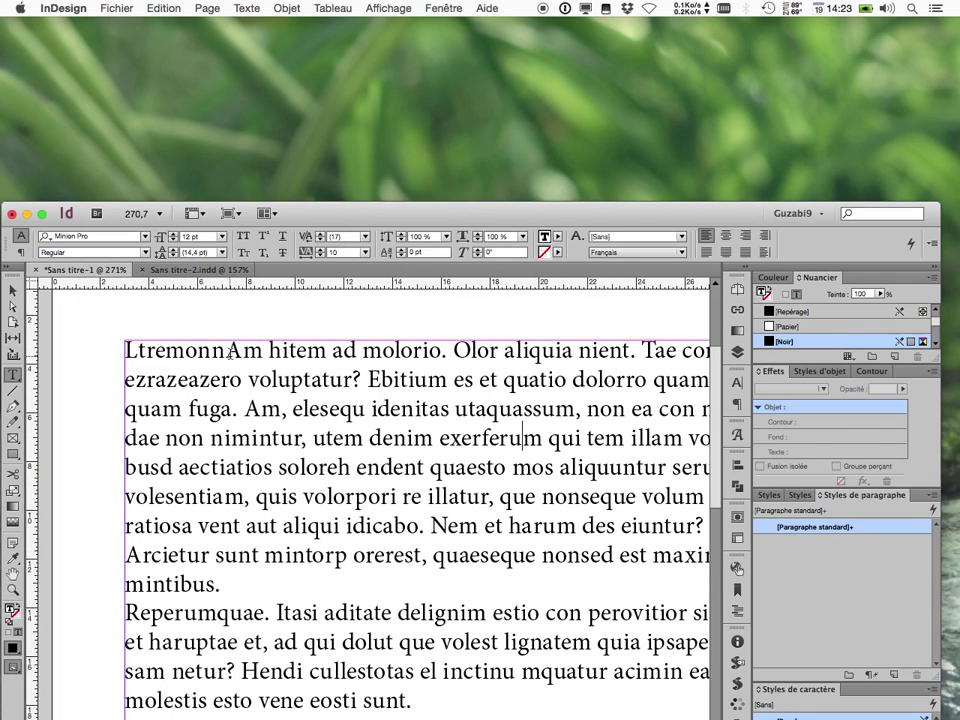
click(229, 352)
text(V)
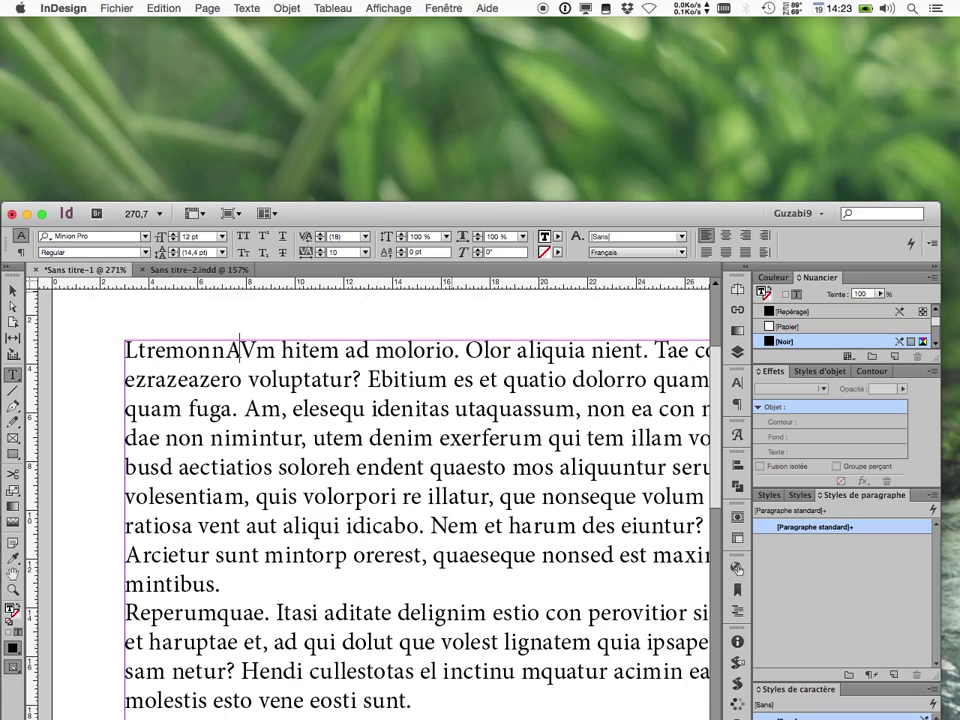
Step: Set the kerning between the A and V in the first line to -140
drag(147, 320, 341, 407)
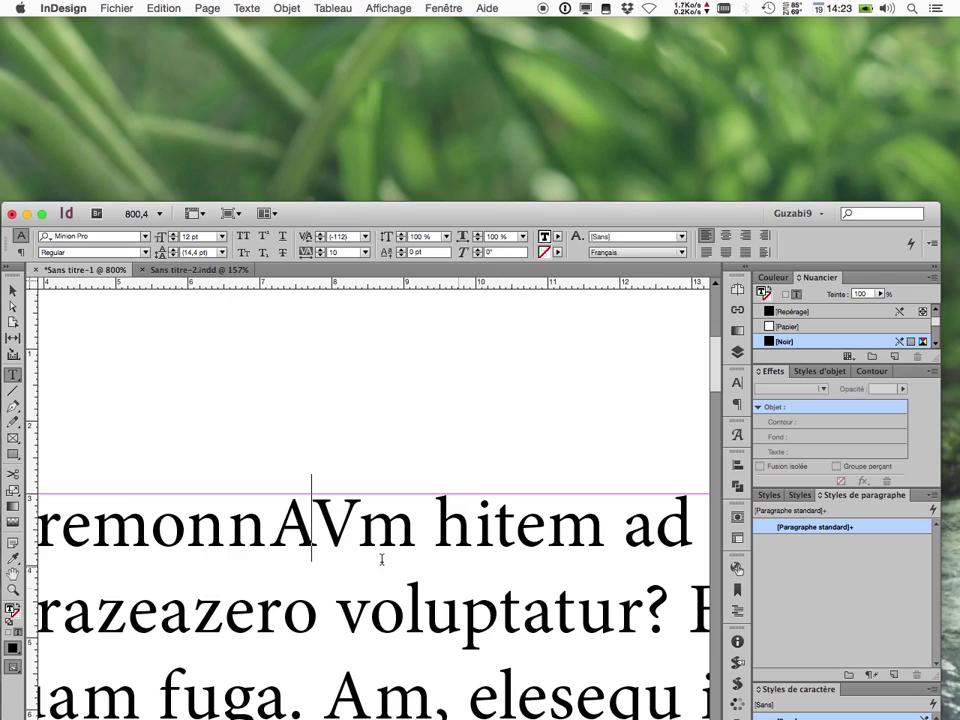
click(516, 525)
click(310, 528)
click(366, 238)
click(366, 238)
text(-130)
key(Return)
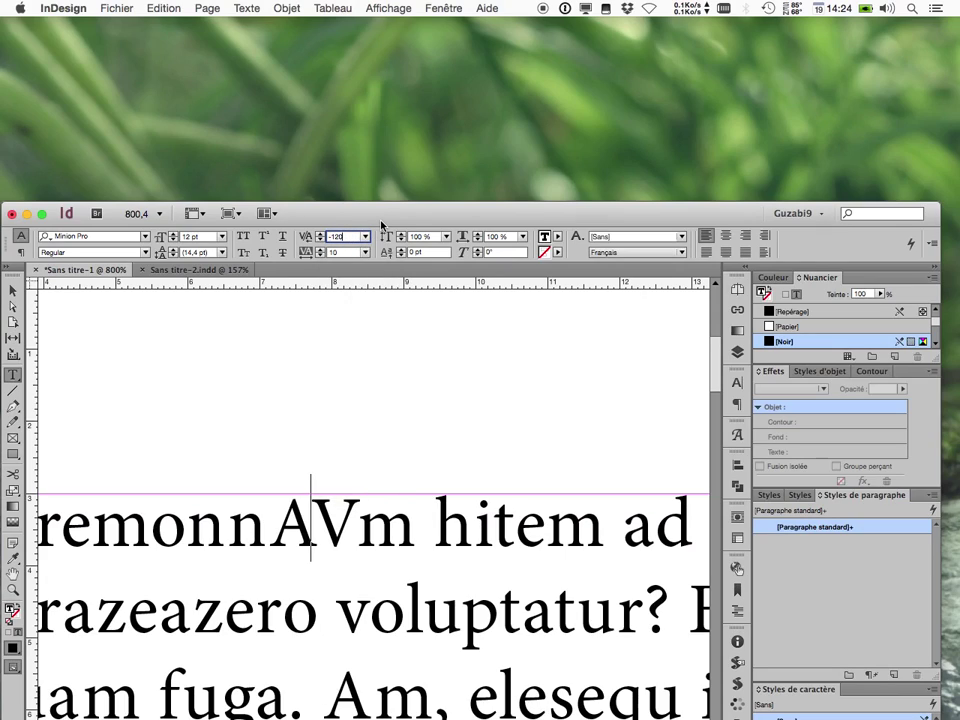
key(Down)
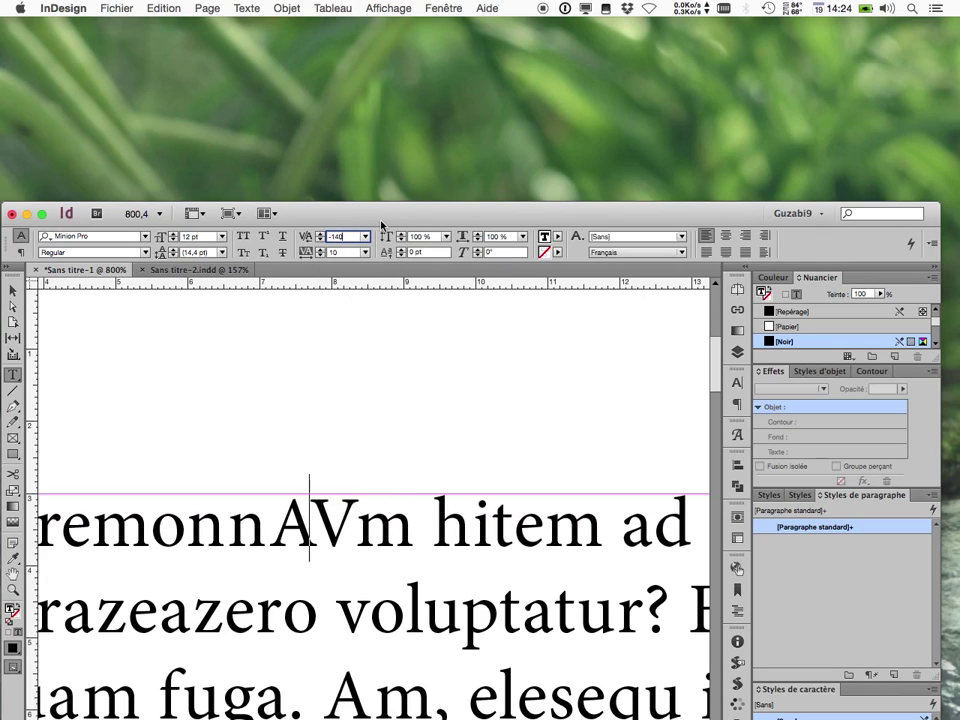
drag(358, 520, 415, 522)
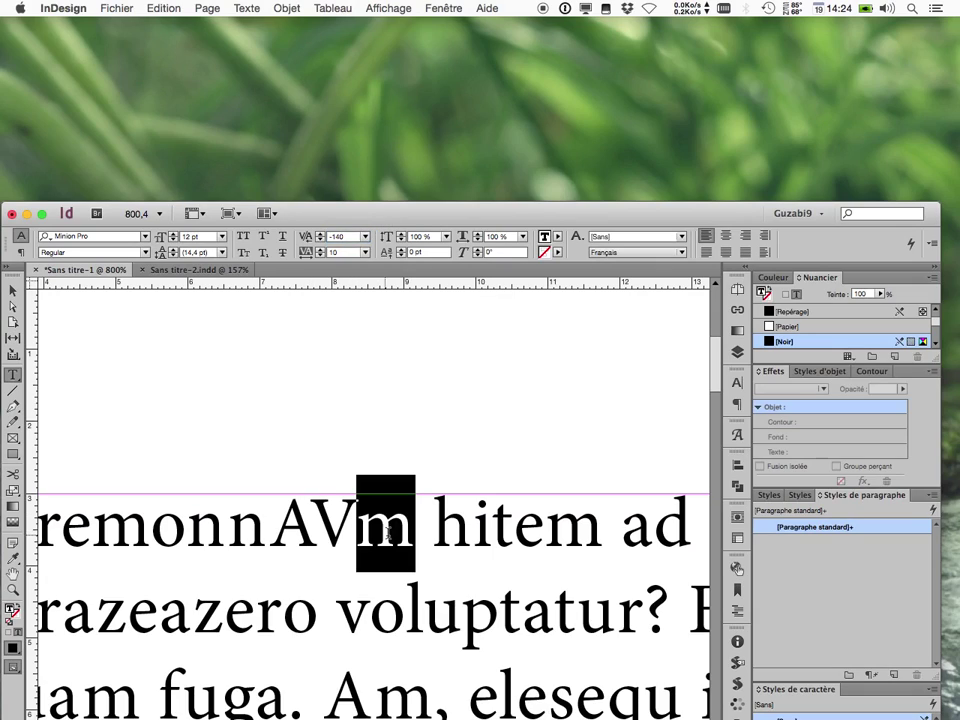
click(514, 525)
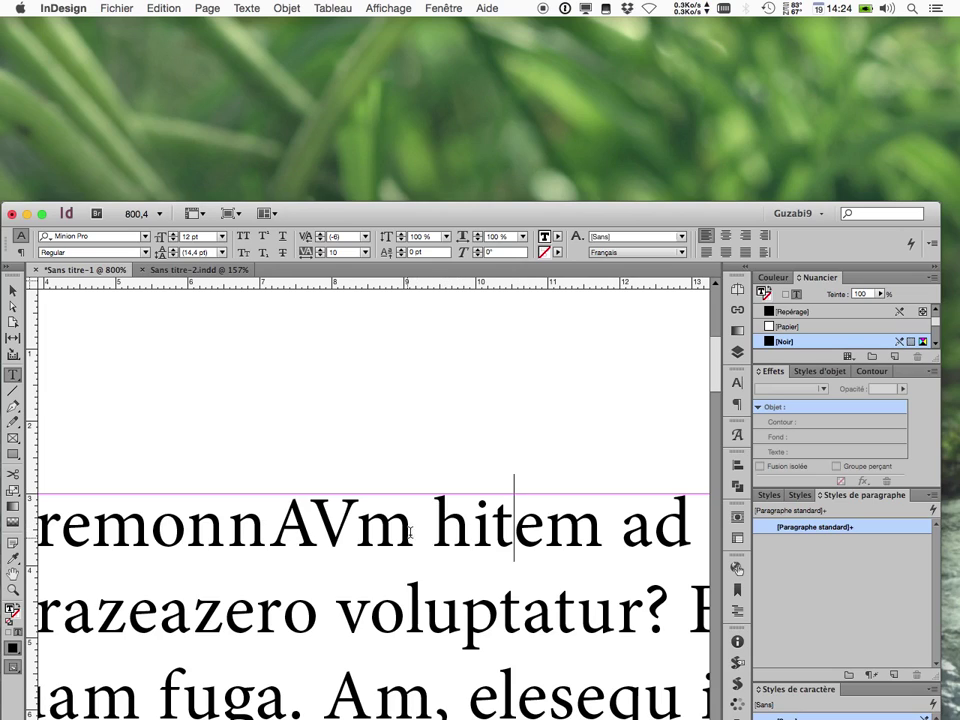
Step: Set the kerning of the entire text to Optique and its tracking to 0
key(super+a)
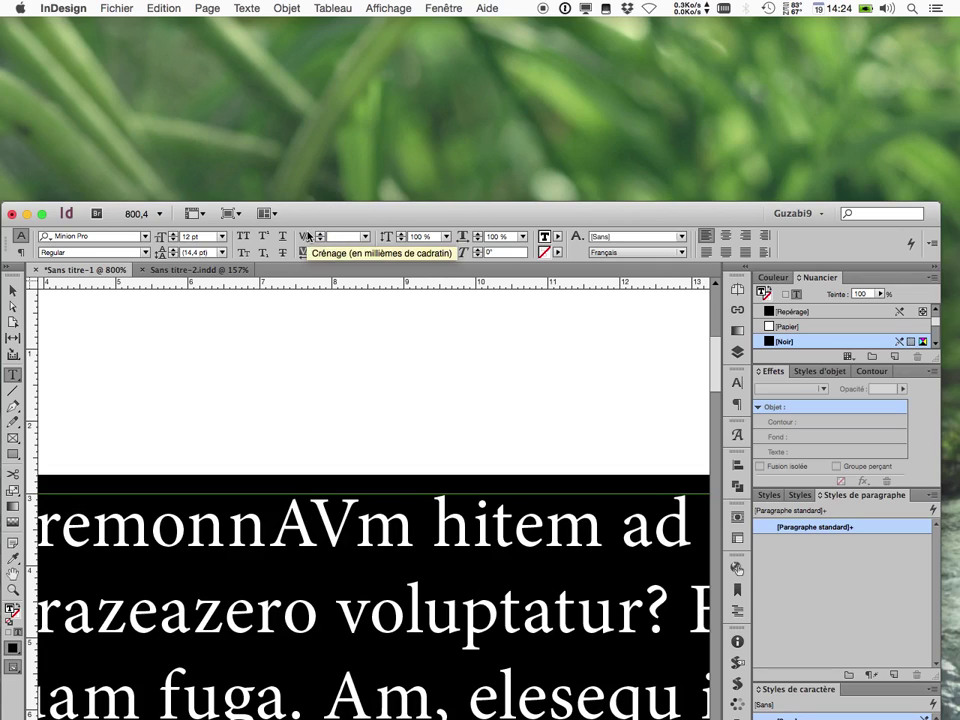
click(339, 237)
click(365, 238)
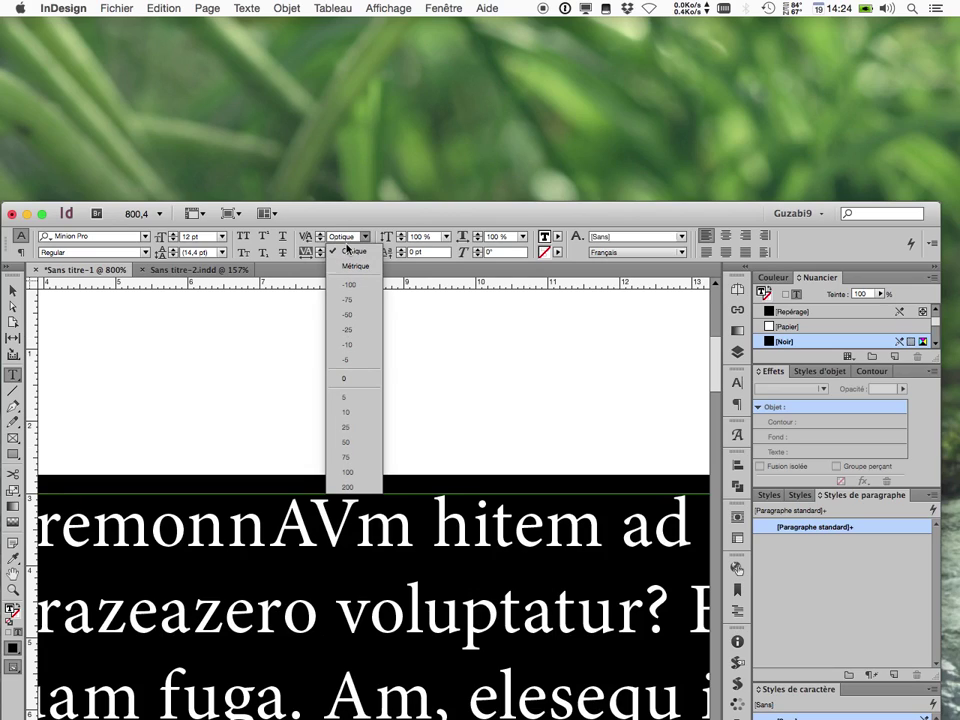
click(369, 223)
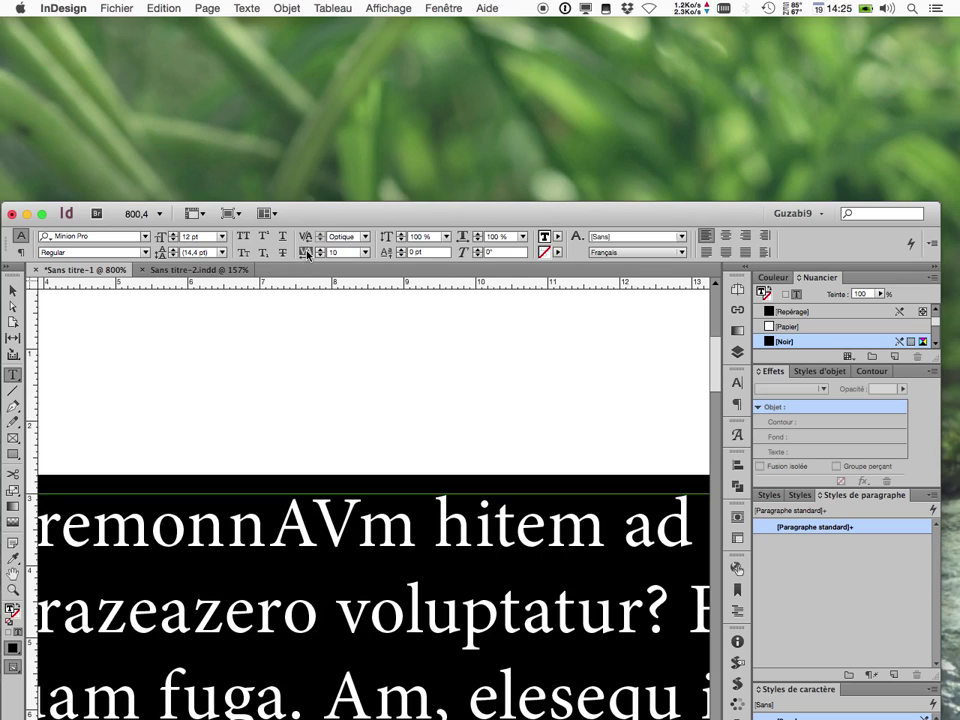
click(367, 256)
click(345, 366)
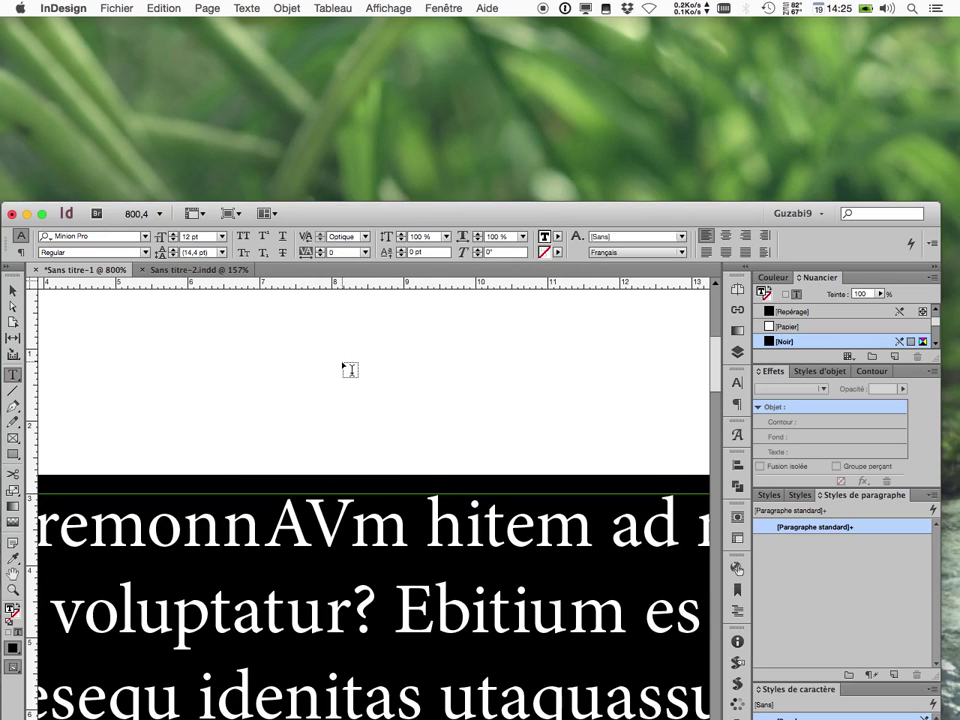
Step: Examine the optical kerning values between individual letter pairs in the first lines of the Minion Pro text
click(405, 535)
click(305, 525)
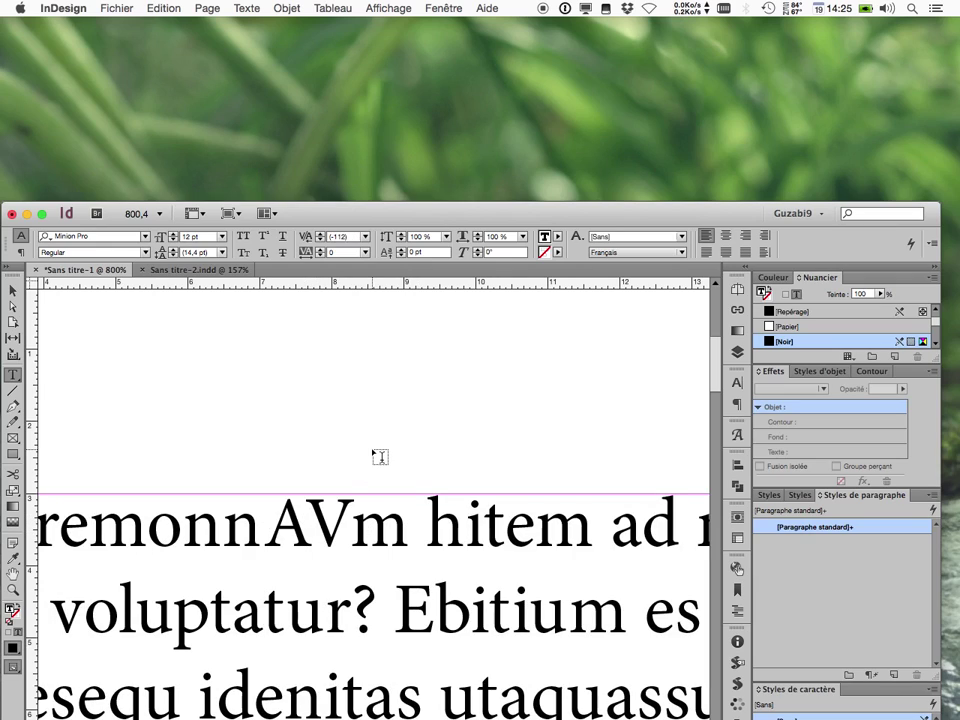
click(350, 519)
click(323, 524)
click(426, 524)
click(591, 526)
click(642, 530)
key(Left)
key(Left)
key(Left)
key(Left)
key(Left)
key(Left)
key(Left)
key(Left)
key(Left)
key(Right)
key(Down)
key(Right)
key(Right)
key(Right)
key(Right)
key(Right)
key(Right)
key(Right)
key(Right)
key(Left)
key(Right)
key(Right)
key(Right)
key(Right)
key(Right)
key(Down)
key(Left)
key(Left)
key(Left)
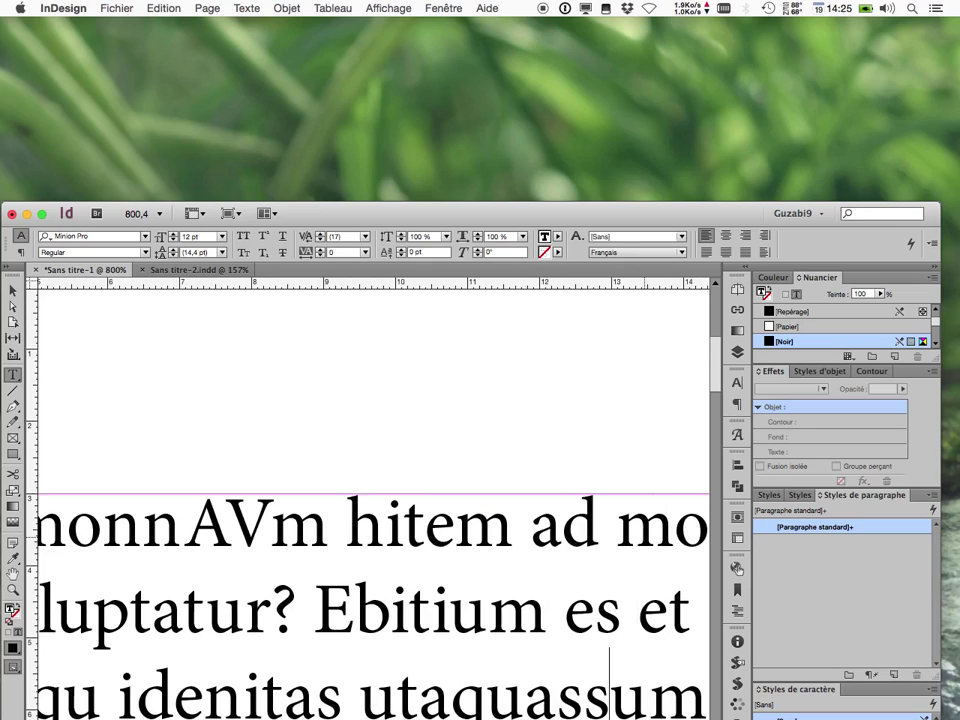
key(Left)
key(Left)
key(Left)
key(Left)
key(Left)
key(Left)
Step: Change the font of the entire text to Comic Sans MS Regular
key(super+a)
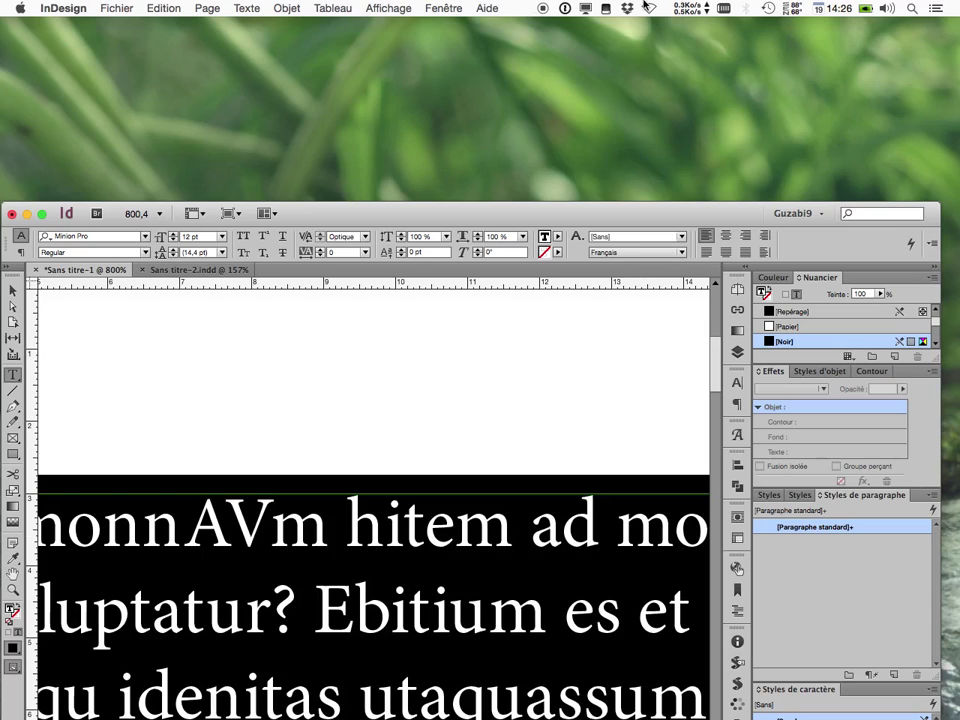
click(78, 235)
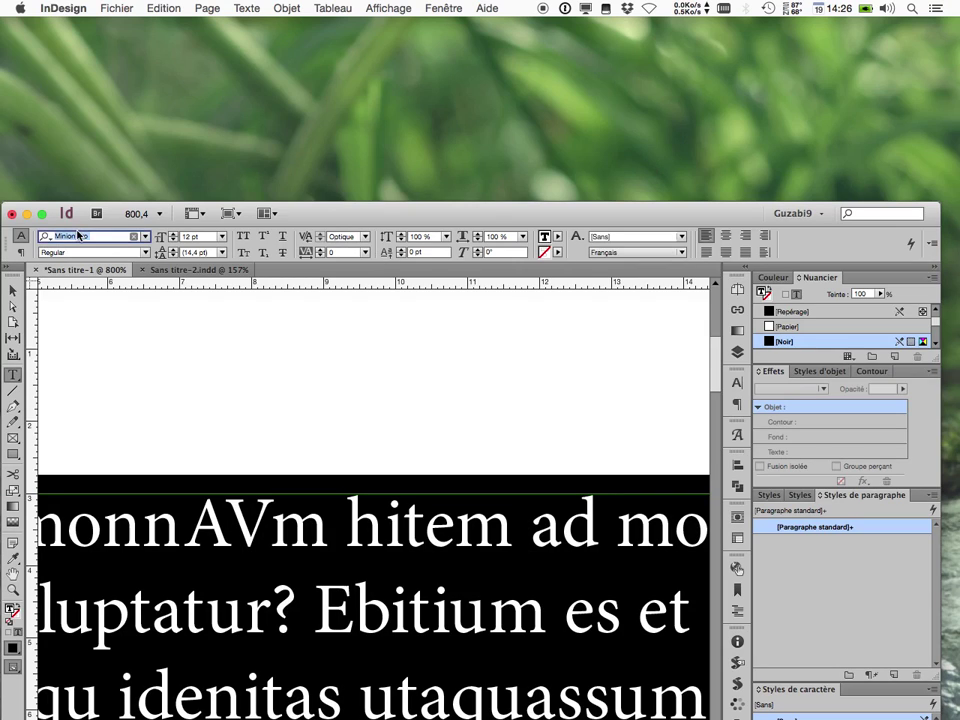
text(comic)
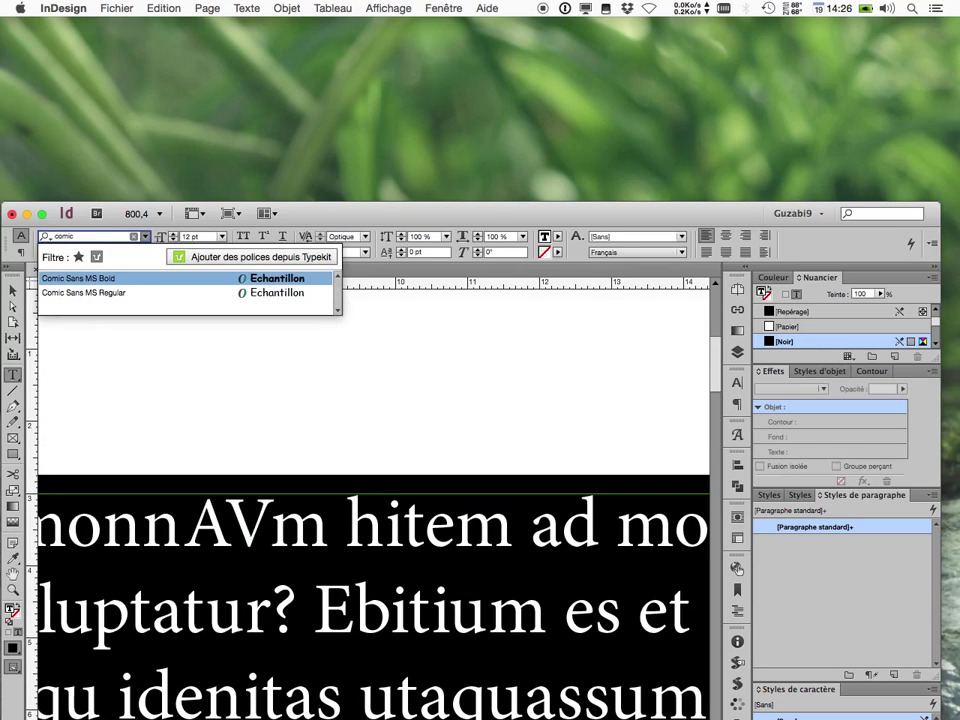
key(Down)
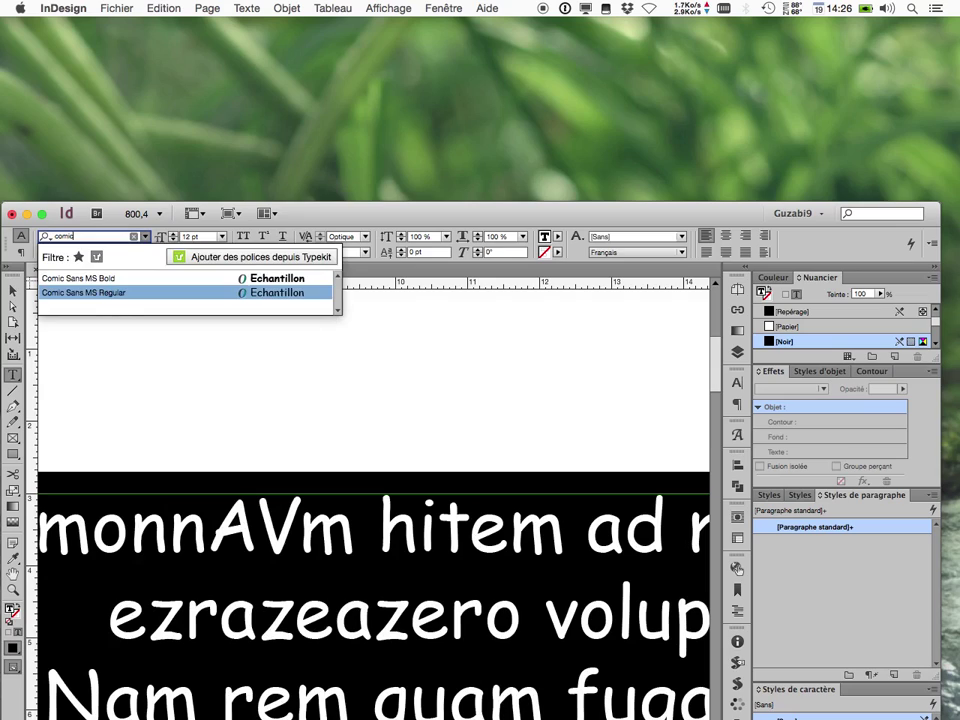
key(Return)
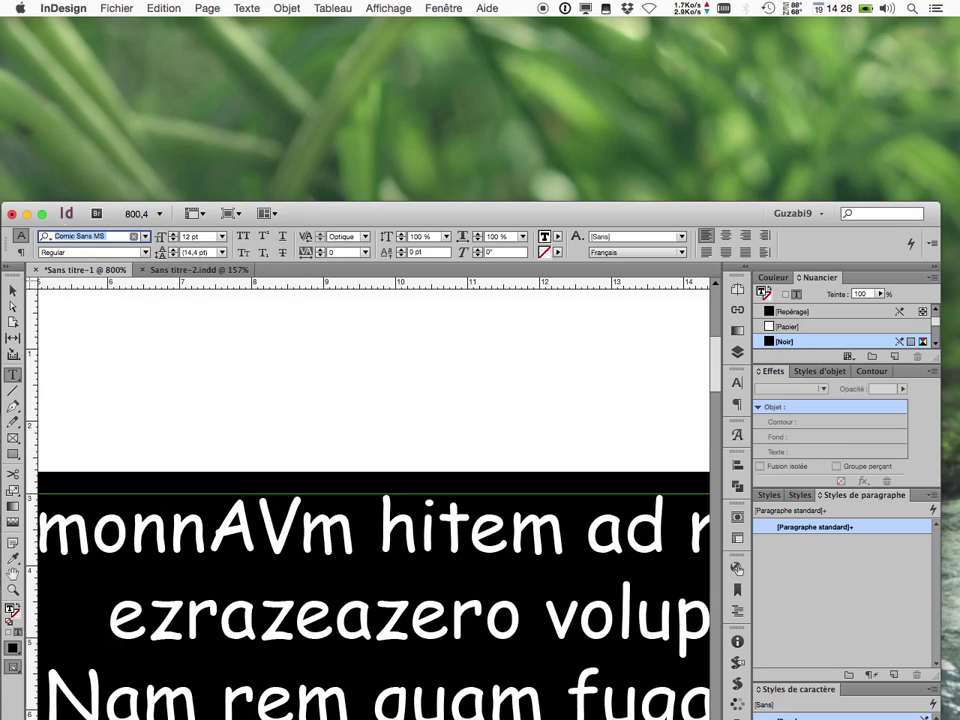
Step: Examine the kerning values between letter pairs in the Comic Sans text, starting between the A and V
click(257, 528)
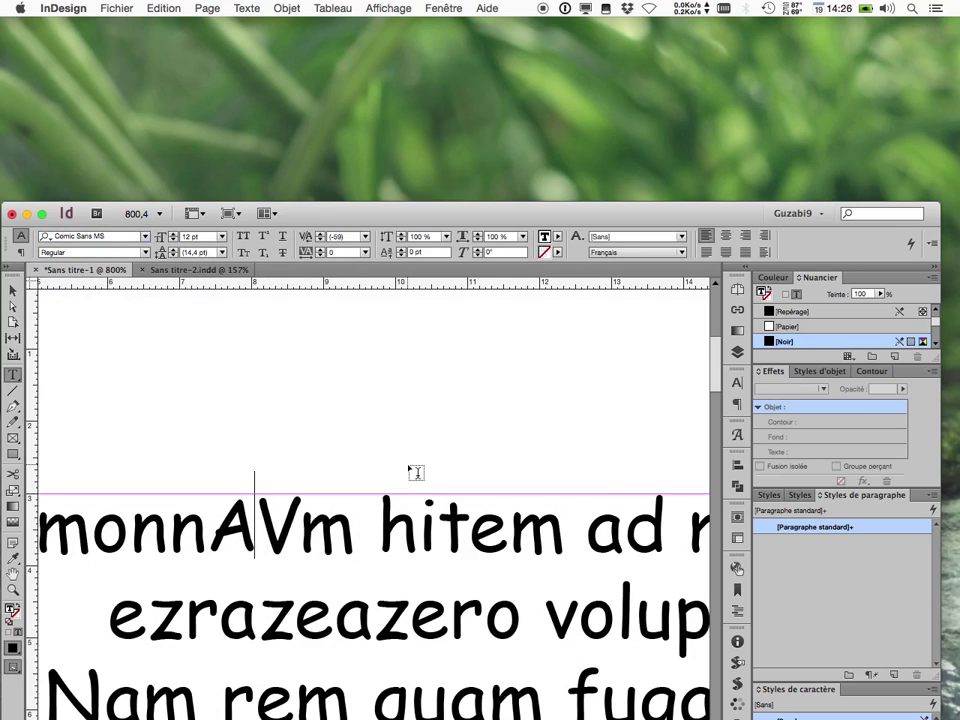
key(Right)
key(Right)
key(Right)
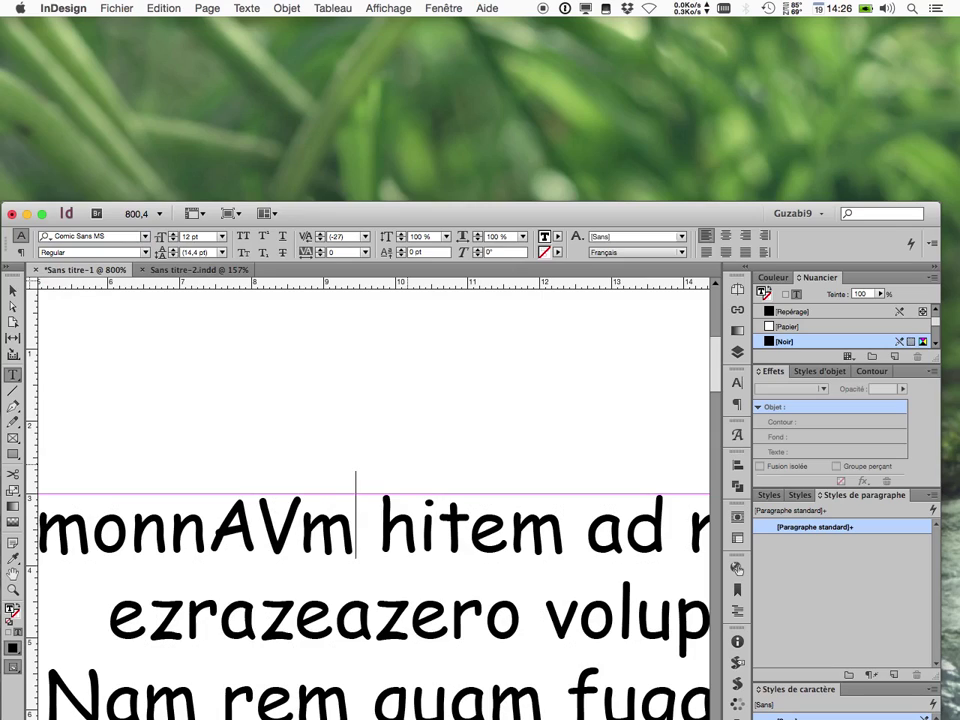
key(Right)
key(Right)
key(Right)
key(Right)
key(Right)
key(Down)
key(Left)
key(Left)
key(Left)
key(Left)
key(Left)
key(Left)
key(Left)
key(Left)
key(Left)
key(Left)
key(Left)
key(Down)
key(Right)
key(Right)
key(Up)
key(Up)
key(Left)
key(Left)
key(Left)
scroll(326, 444, down, 1)
scroll(326, 444, down, 4)
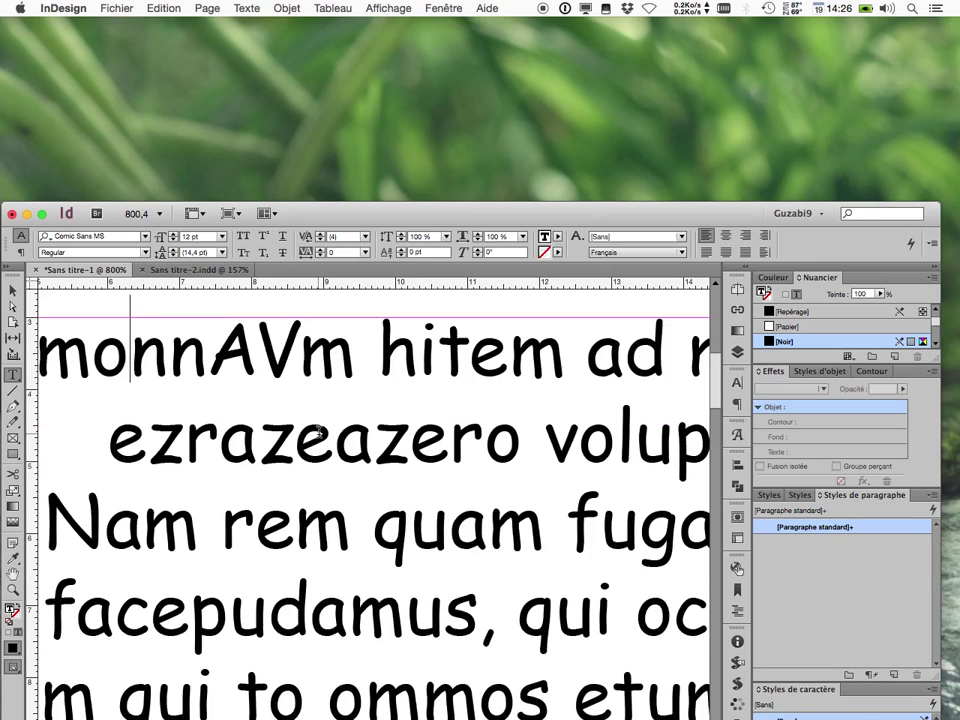
scroll(319, 433, up, 1)
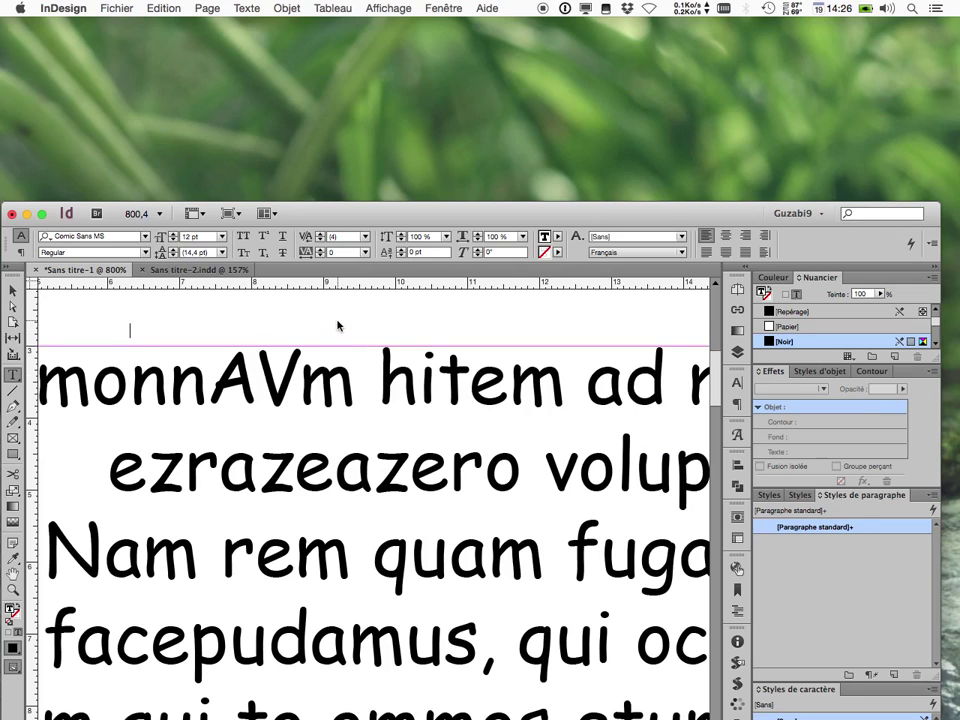
Step: Undo the font change on the entire text and place the text cursor before "hitem"
click(435, 341)
key(super+z)
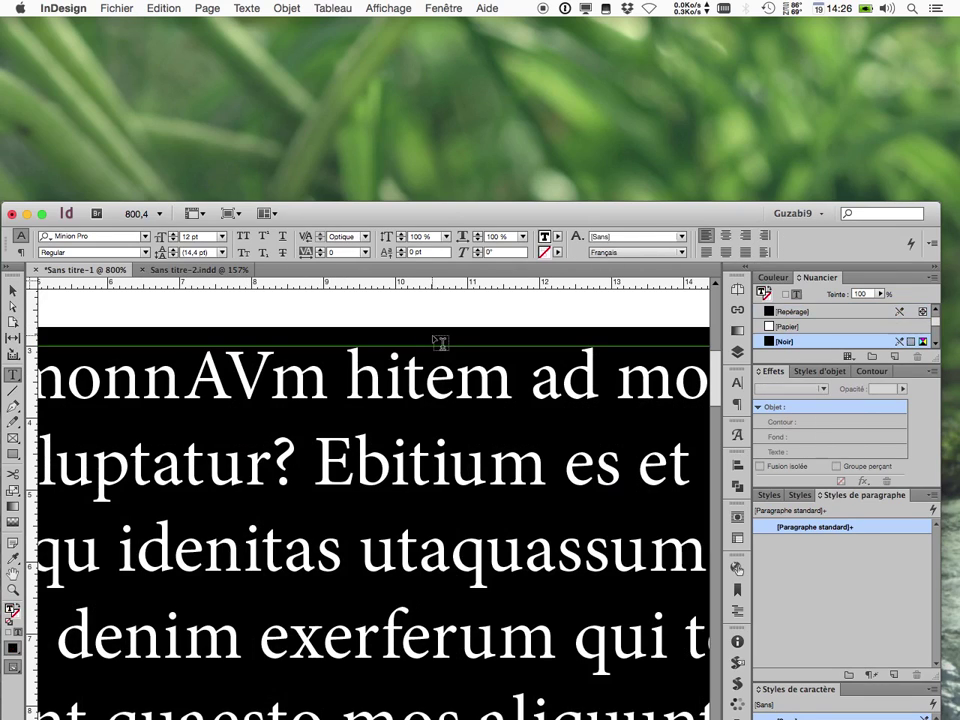
click(350, 380)
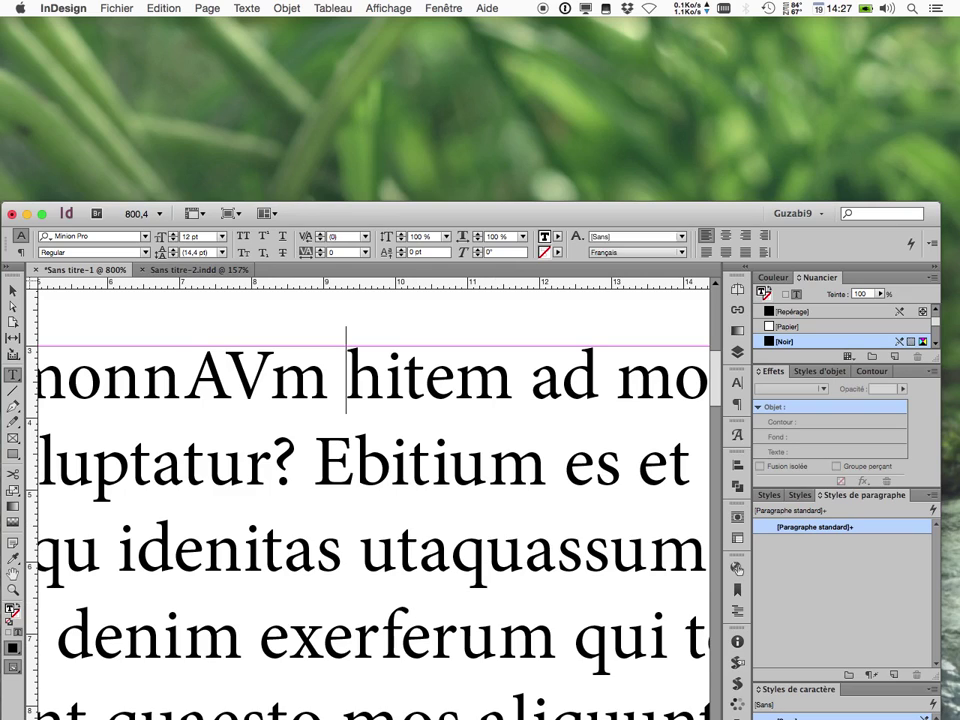
key(super+Tab)
key(alt+super+p)
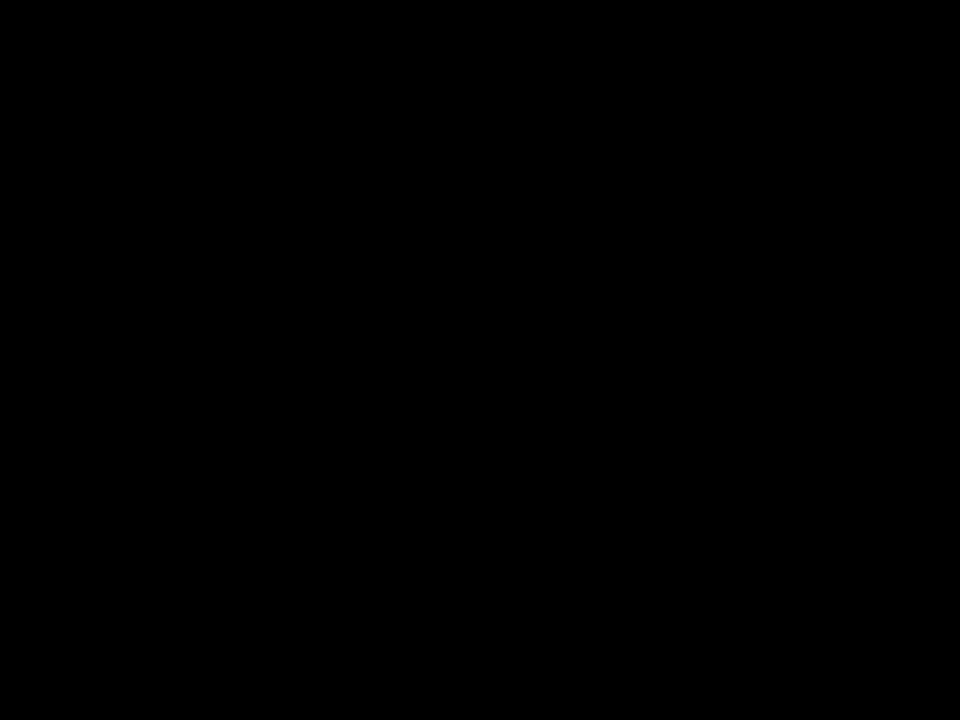